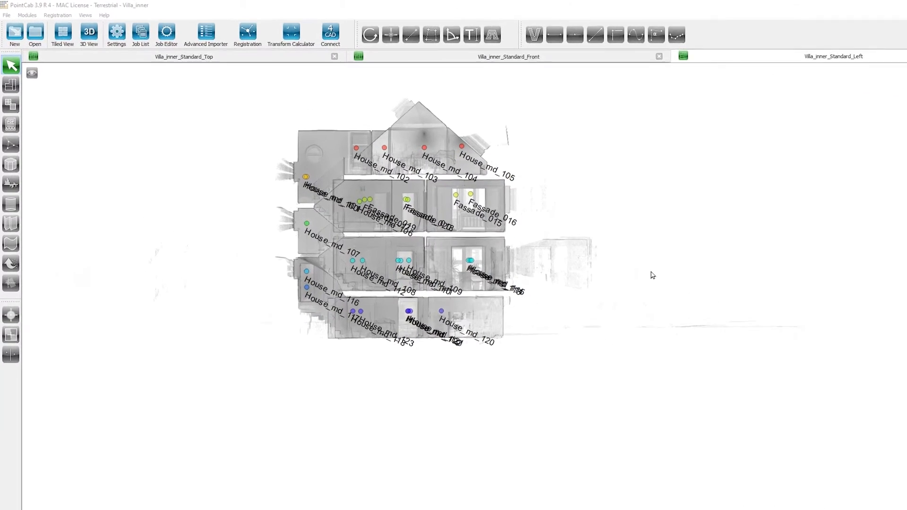
# Step: Create a horizontal layout slice across the storey below the attic in the side view, spanning heights of about 1.7 to 2.3 m
pyautogui.click(11, 102)
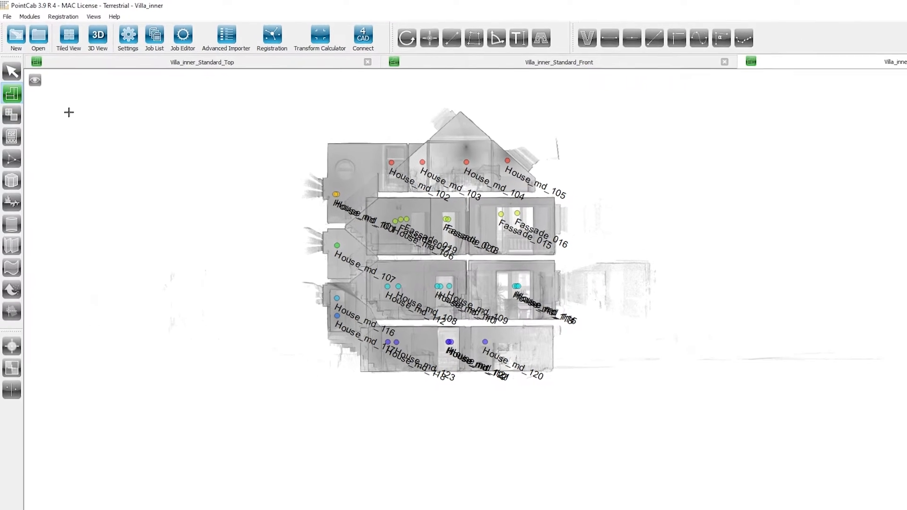
pyautogui.scroll(4, 346, 203)
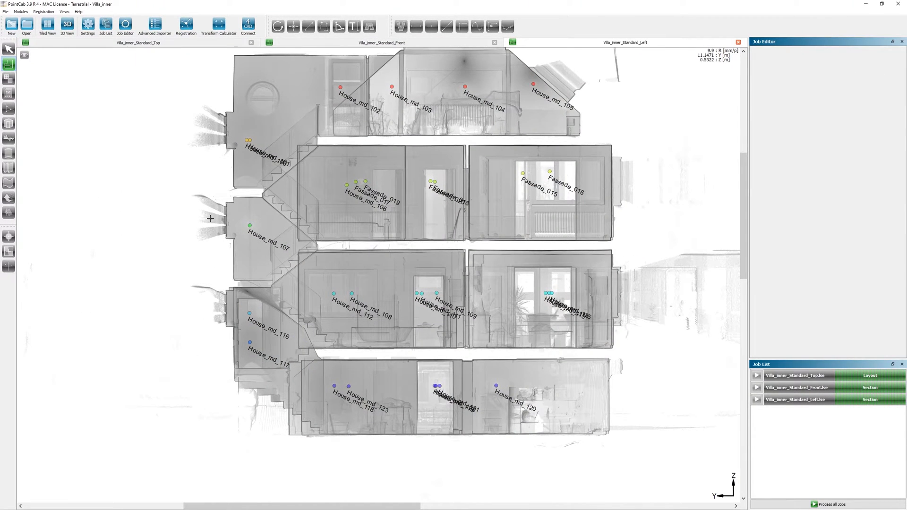
pyautogui.moveTo(222, 162); pyautogui.dragTo(641, 182)
pyautogui.moveTo(431, 181); pyautogui.dragTo(432, 174)
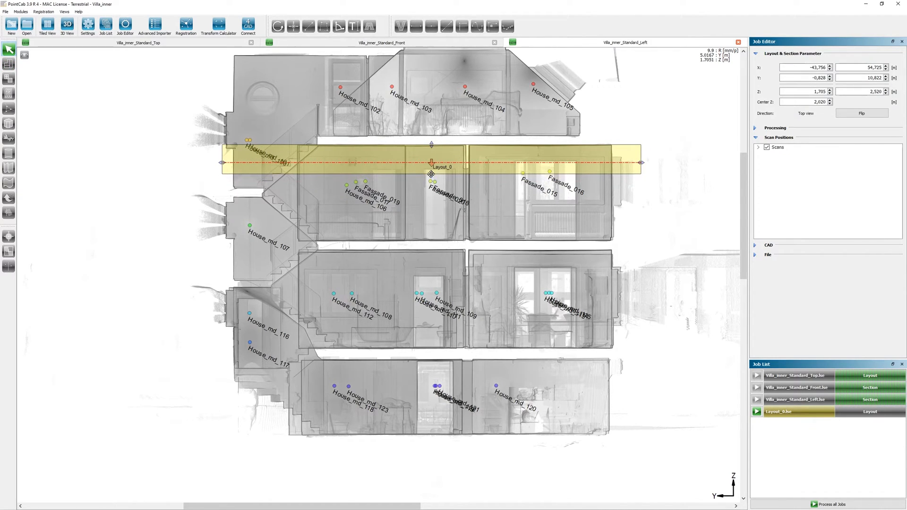
pyautogui.moveTo(433, 143); pyautogui.dragTo(432, 152)
# Step: Narrow the new layout's X extent in the top view so that it encloses only the building
pyautogui.click(187, 44)
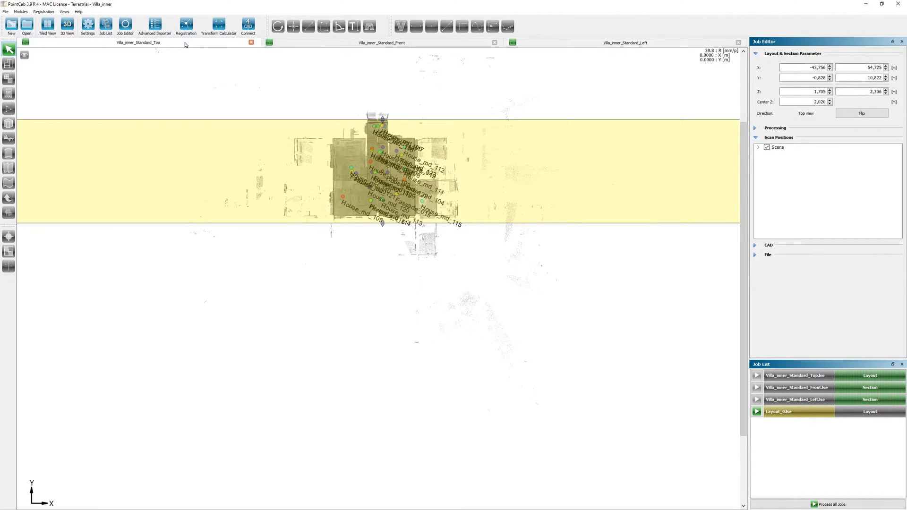
pyautogui.moveTo(244, 243); pyautogui.dragTo(361, 246)
pyautogui.moveTo(523, 244); pyautogui.dragTo(400, 245)
pyautogui.scroll(6, 395, 248)
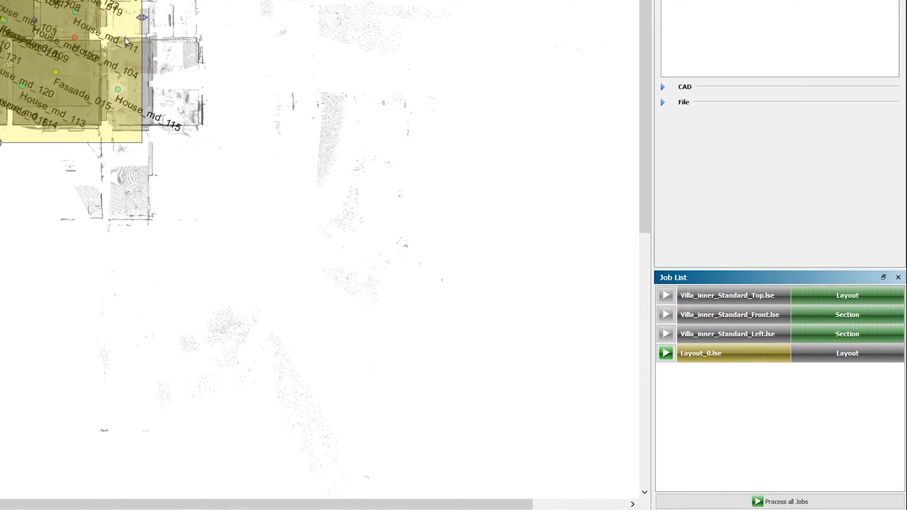
# Step: Process the new layout job and open the resulting floor plan
pyautogui.click(669, 354)
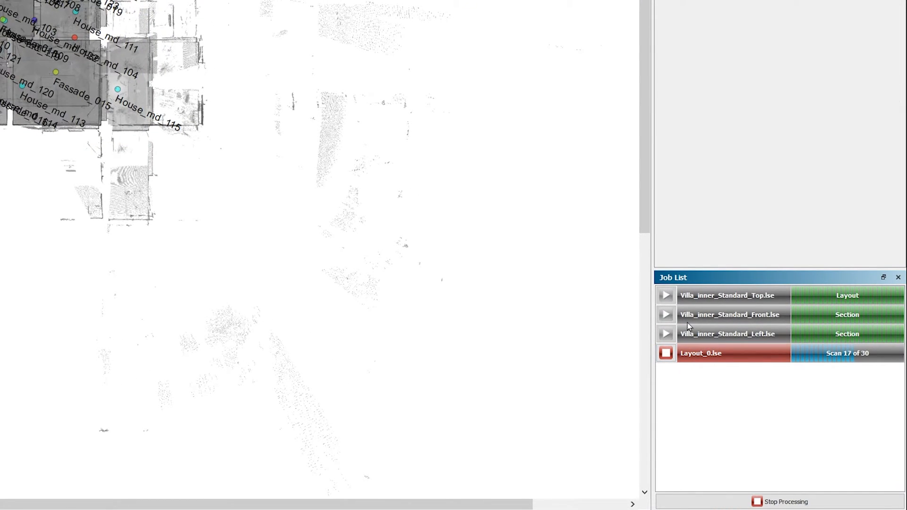
pyautogui.click(710, 360)
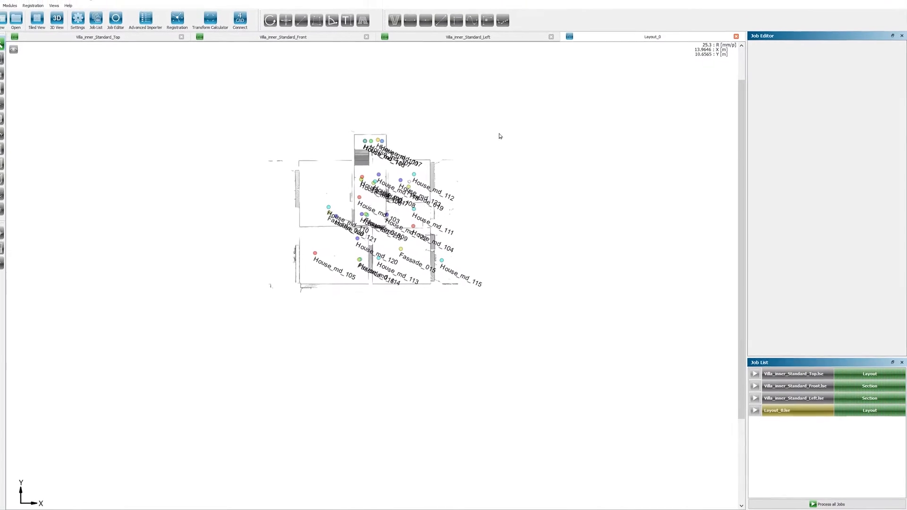
pyautogui.scroll(3, 355, 237)
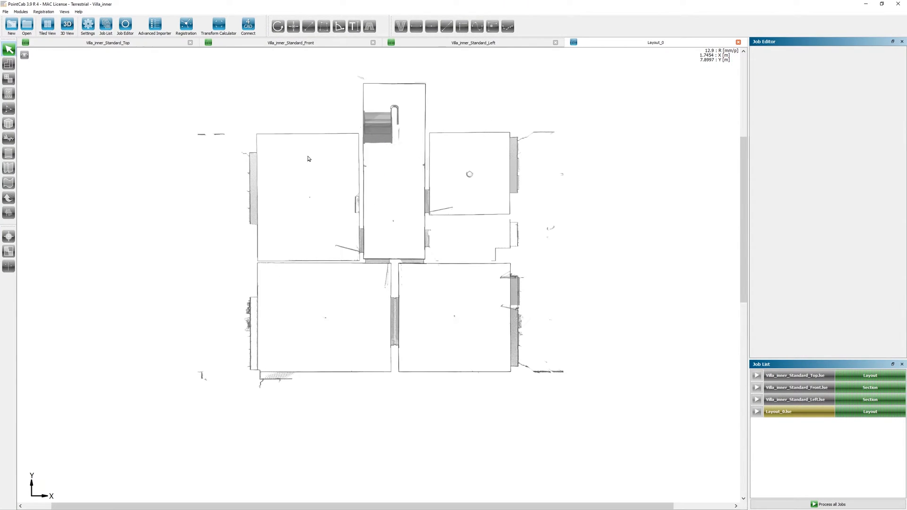
pyautogui.scroll(1, 622, 180)
pyautogui.scroll(1, 111, 210)
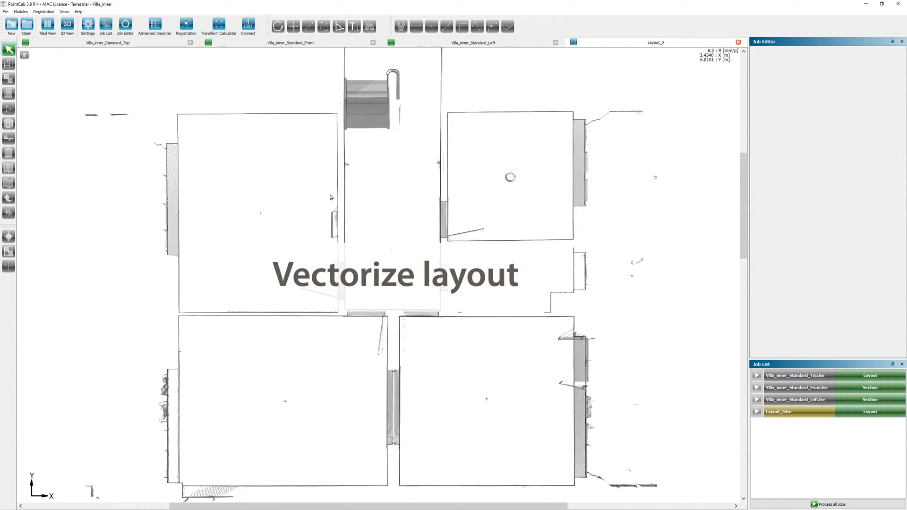
pyautogui.scroll(-1, 445, 212)
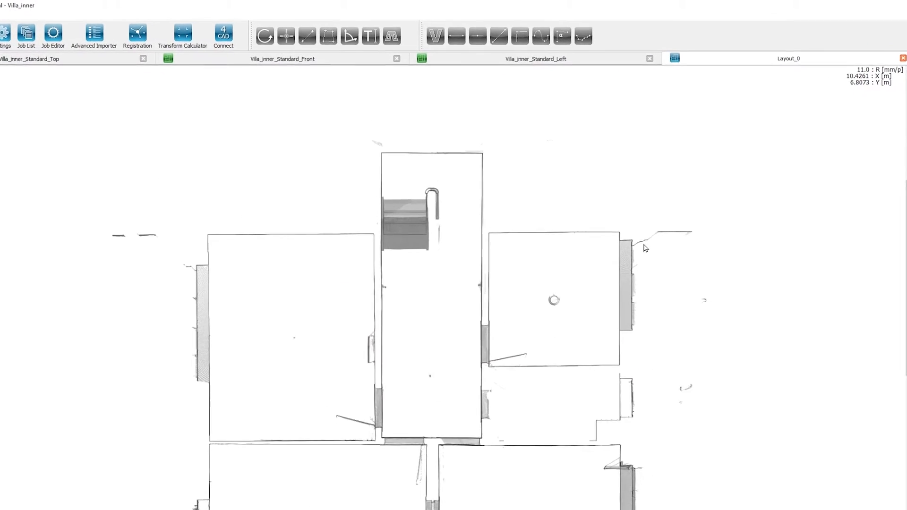
# Step: Define a vectorizer area of about 10.1 by 10.9 m around the whole floor plan and run the line detection on it
pyautogui.click(460, 48)
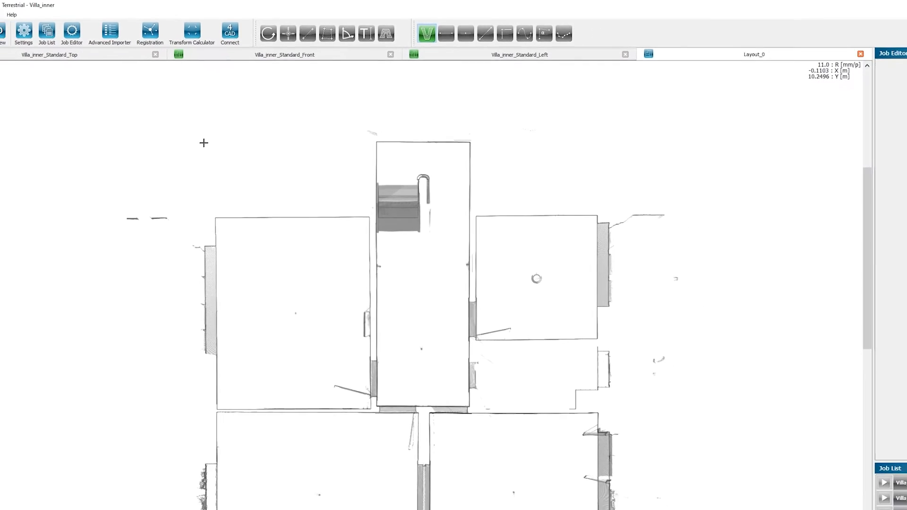
pyautogui.moveTo(200, 130); pyautogui.dragTo(617, 509)
pyautogui.moveTo(550, 451); pyautogui.dragTo(550, 452)
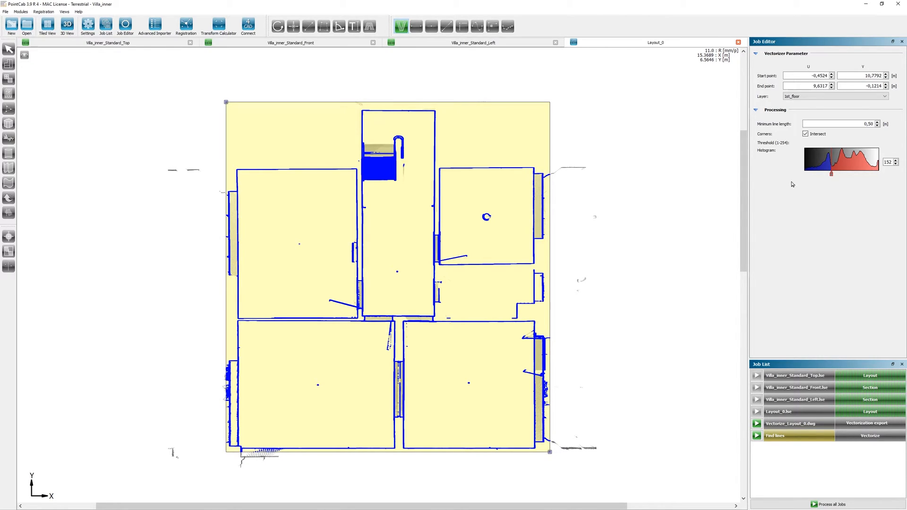
pyautogui.moveTo(801, 206)
pyautogui.mouseDown()
pyautogui.moveTo(806, 228)
pyautogui.moveTo(877, 234)
pyautogui.moveTo(832, 218)
pyautogui.moveTo(756, 219)
pyautogui.moveTo(779, 221)
pyautogui.mouseUp()
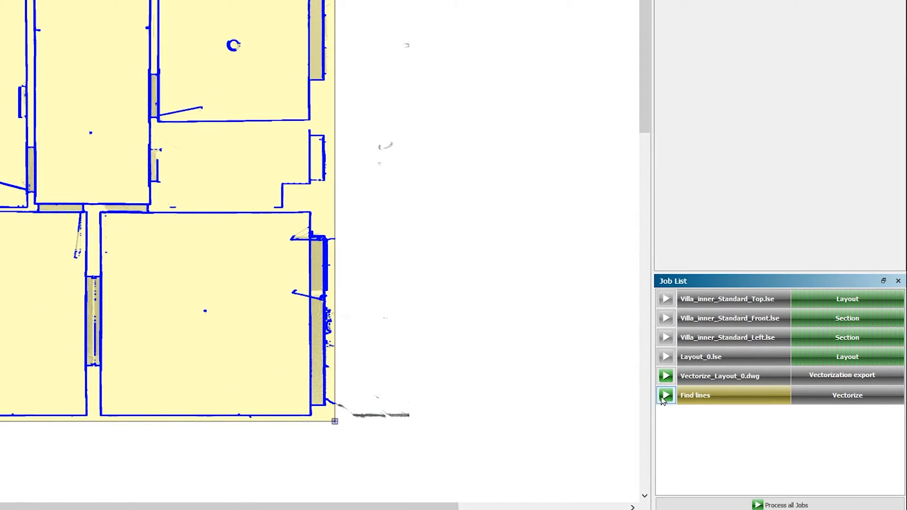
pyautogui.click(666, 396)
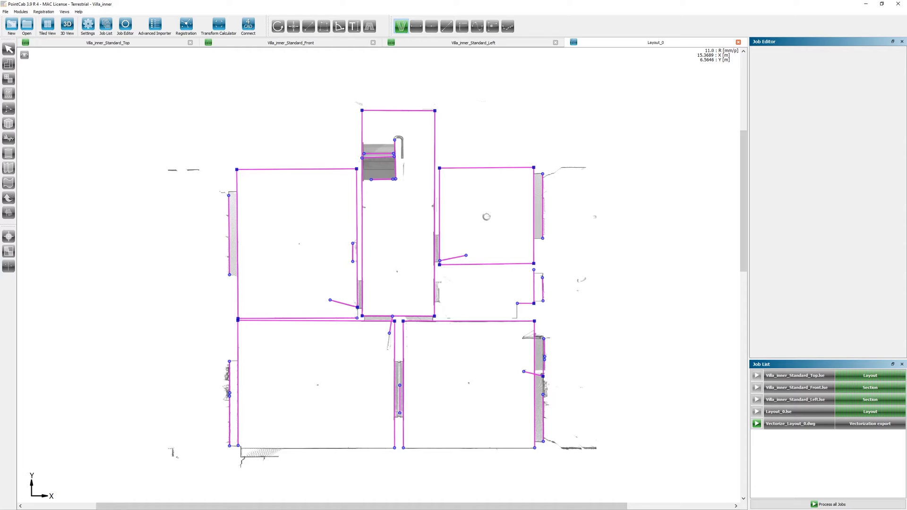
pyautogui.click(401, 26)
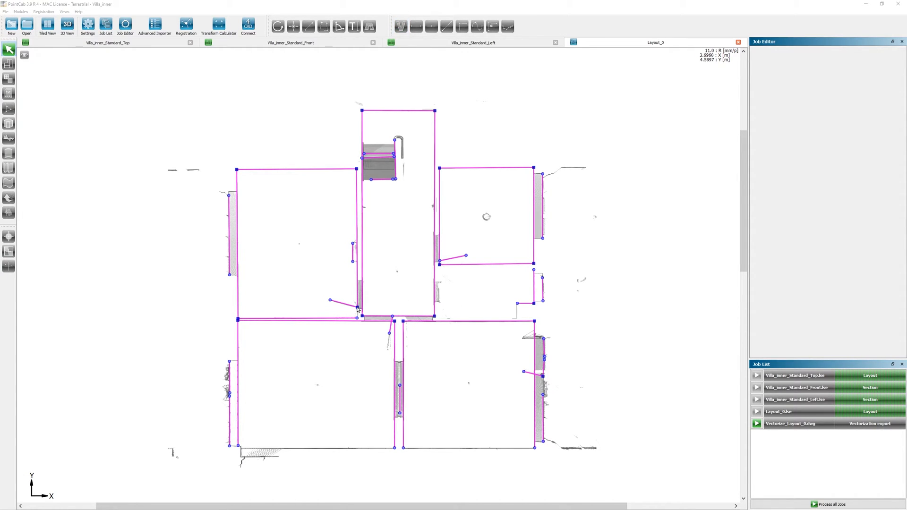
# Step: Draw the missing vector line, about 4.71 m long, along the lower wall of the lower-left room
pyautogui.scroll(8, 351, 319)
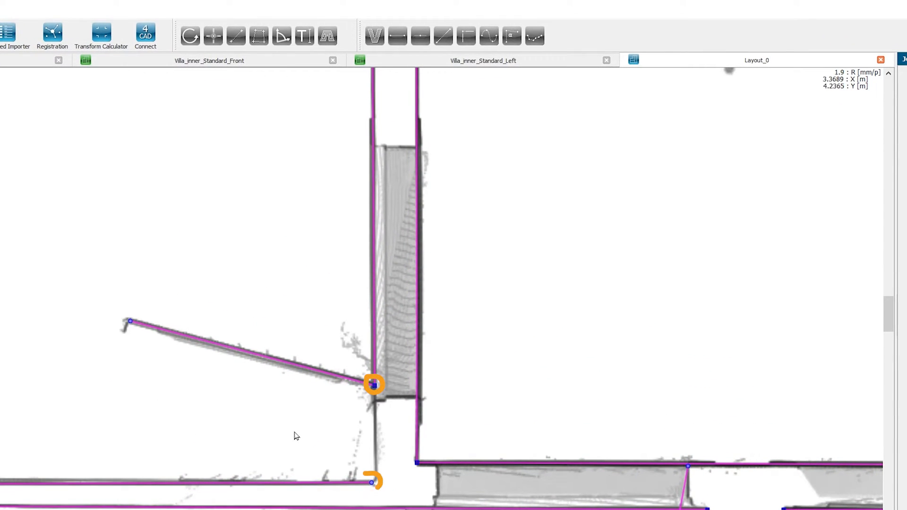
pyautogui.click(466, 36)
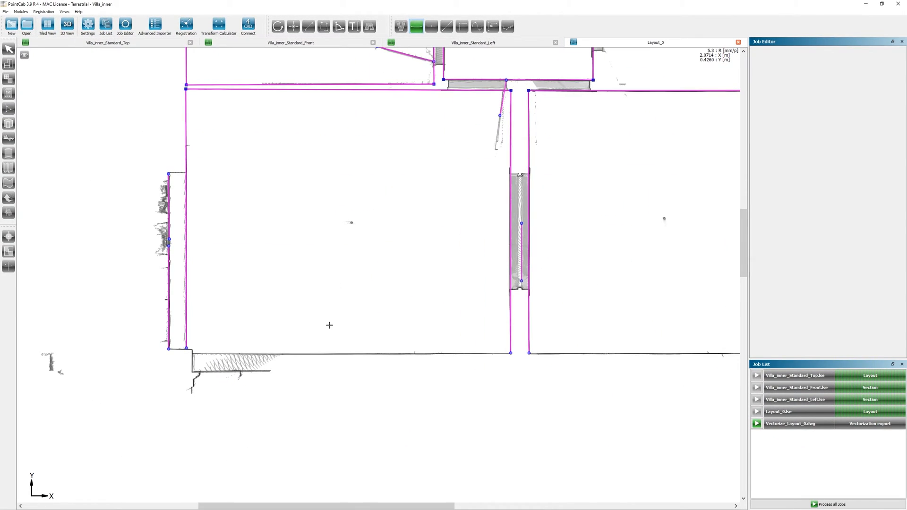
pyautogui.scroll(1, 329, 326)
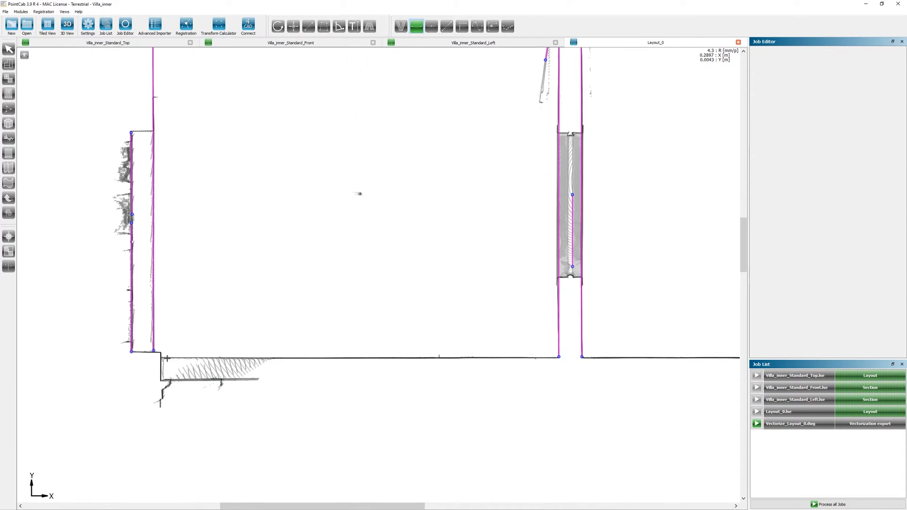
pyautogui.click(161, 358)
pyautogui.click(553, 358)
pyautogui.rightClick(549, 298)
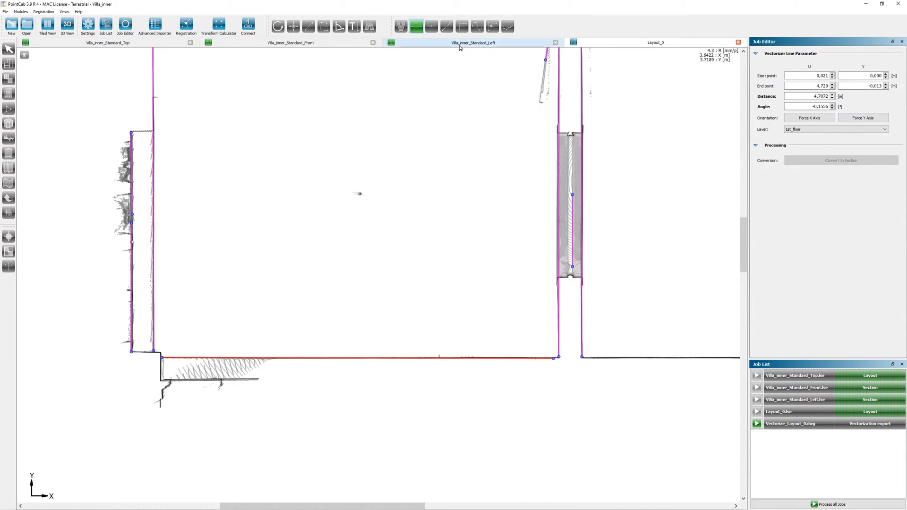
# Step: Intersect the new lower wall line with the right wall line of the lower-left room to form a corner
pyautogui.click(463, 26)
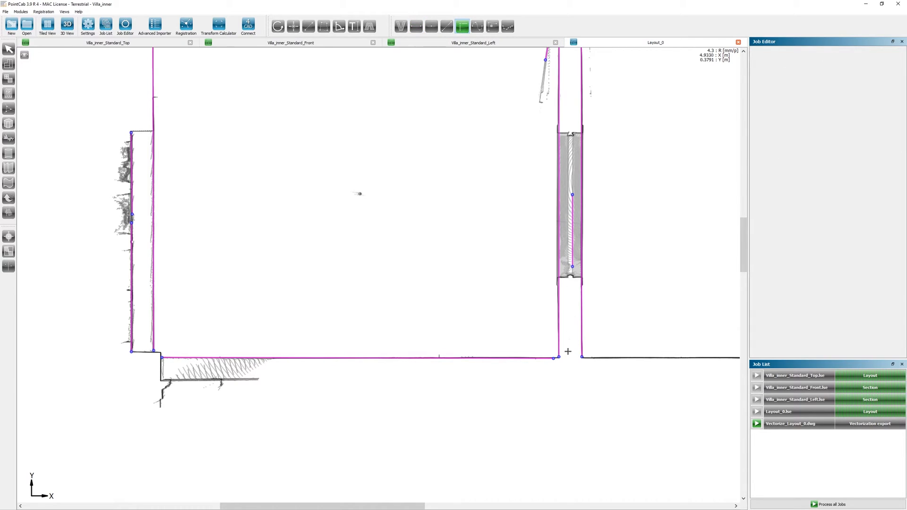
pyautogui.click(559, 340)
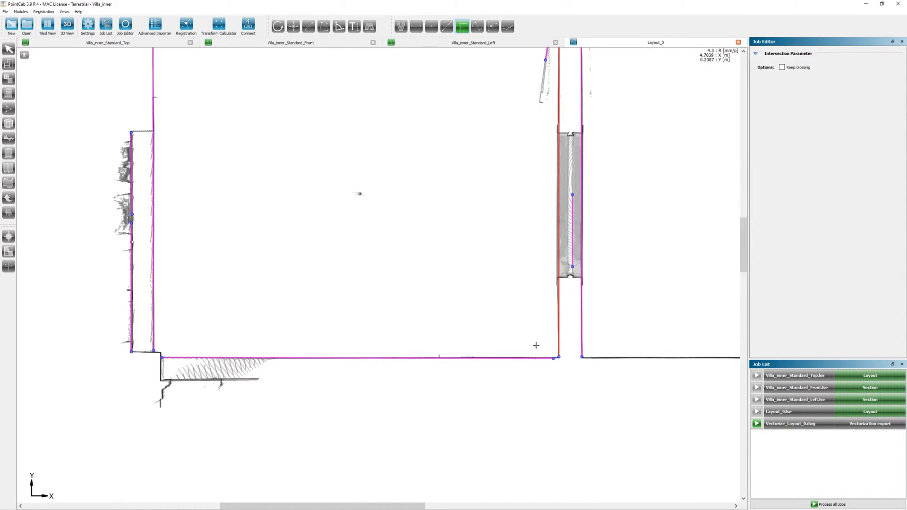
pyautogui.click(534, 358)
# Step: Move the lower endpoint of the lower-right room's outer wall line onto the scanned wall corner
pyautogui.scroll(6, 515, 379)
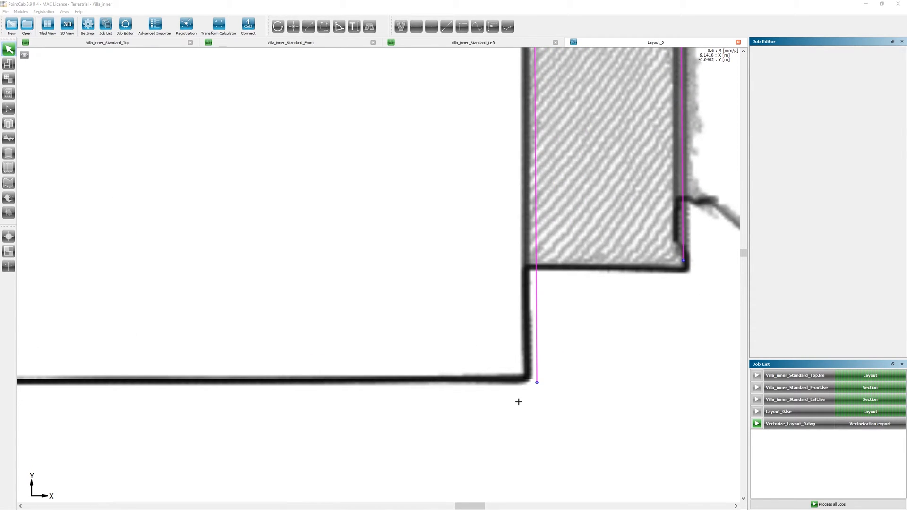
pyautogui.click(537, 383)
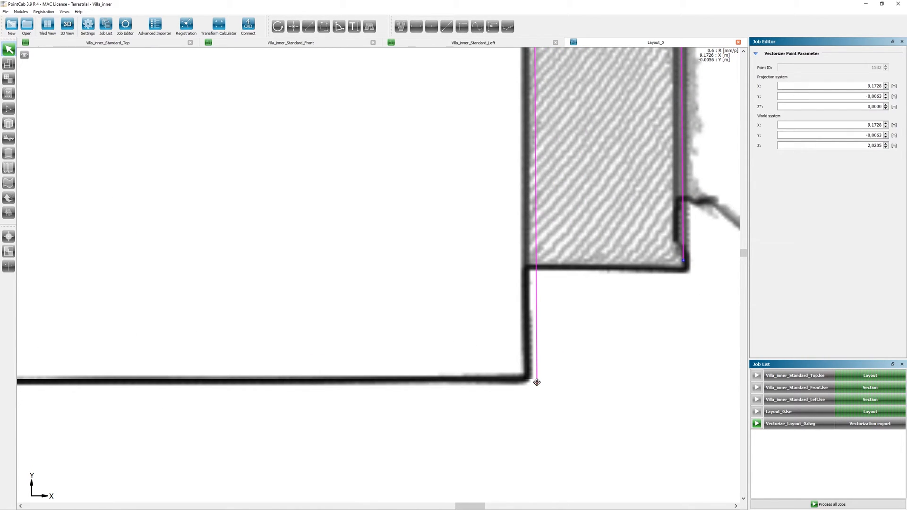
pyautogui.moveTo(537, 382); pyautogui.dragTo(524, 378)
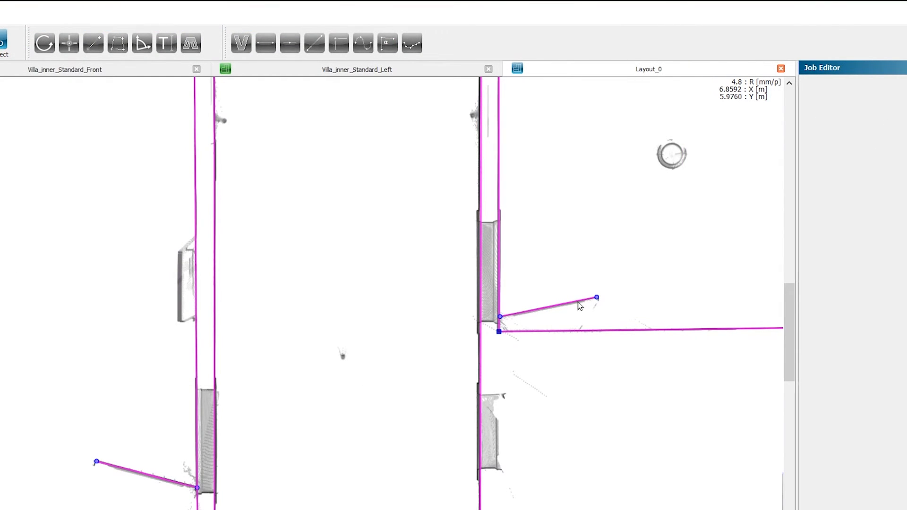
# Step: Delete the vector line tracing the open door in the upper-right room
pyautogui.click(580, 304)
pyautogui.rightClick(577, 302)
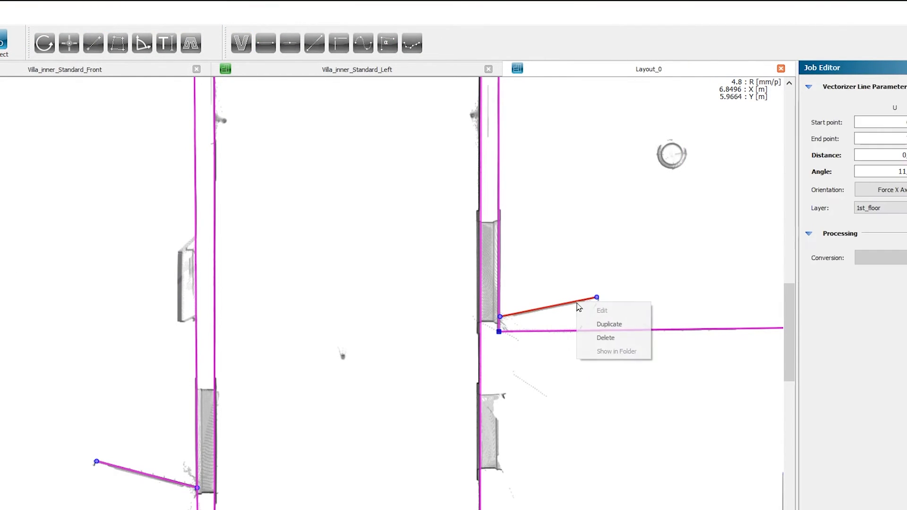
pyautogui.click(631, 337)
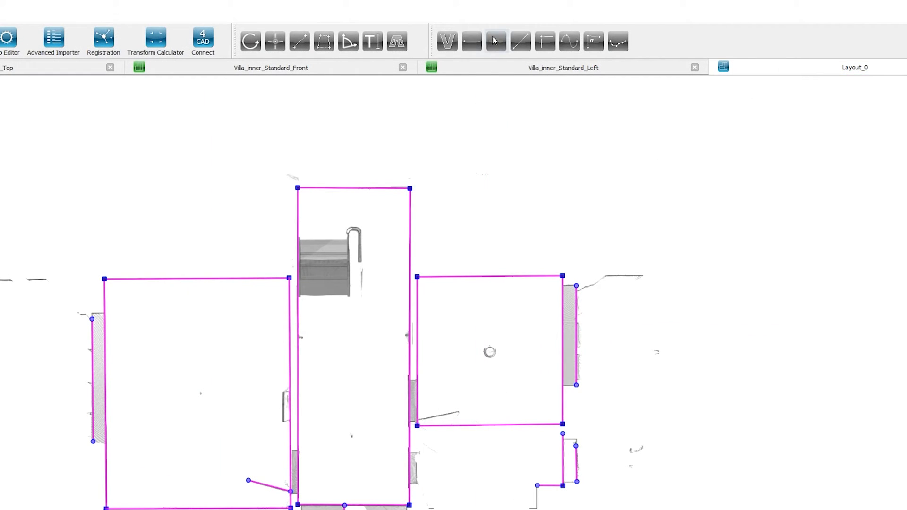
# Step: Insert an additional point on the hallway's right wall line, just above the door opening
pyautogui.click(495, 41)
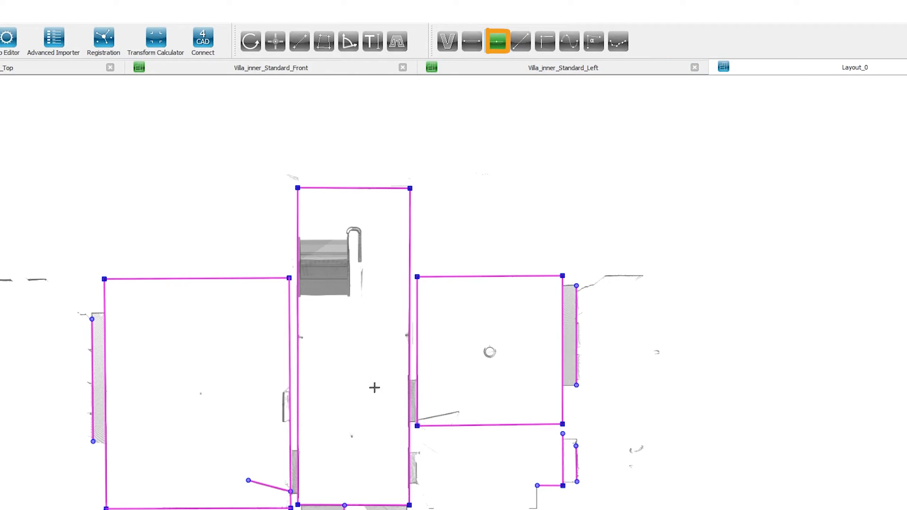
pyautogui.scroll(10, 402, 423)
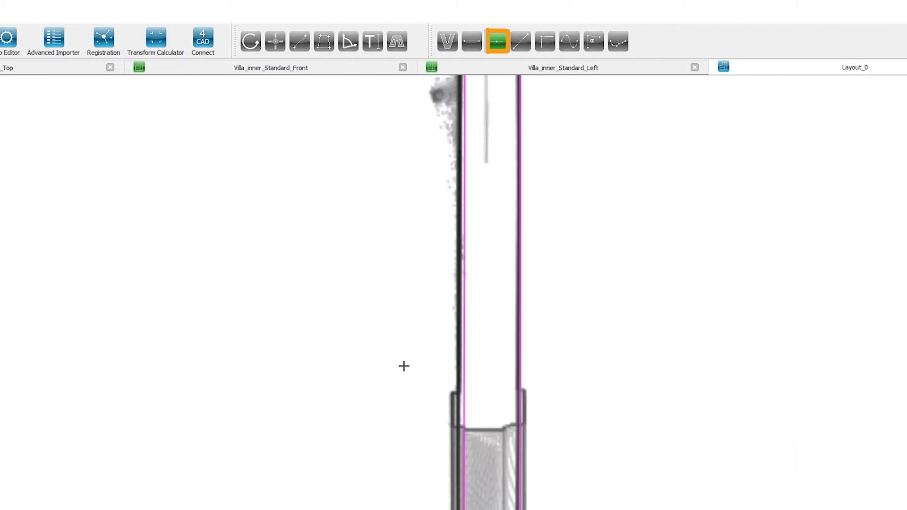
pyautogui.click(501, 322)
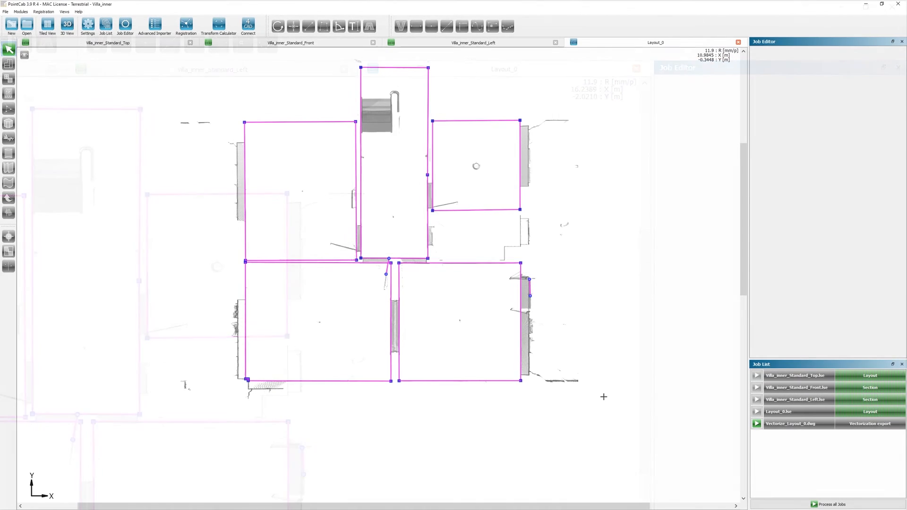
# Step: Process the vectorization export and show the exported files in an enlarged folder window
pyautogui.click(758, 424)
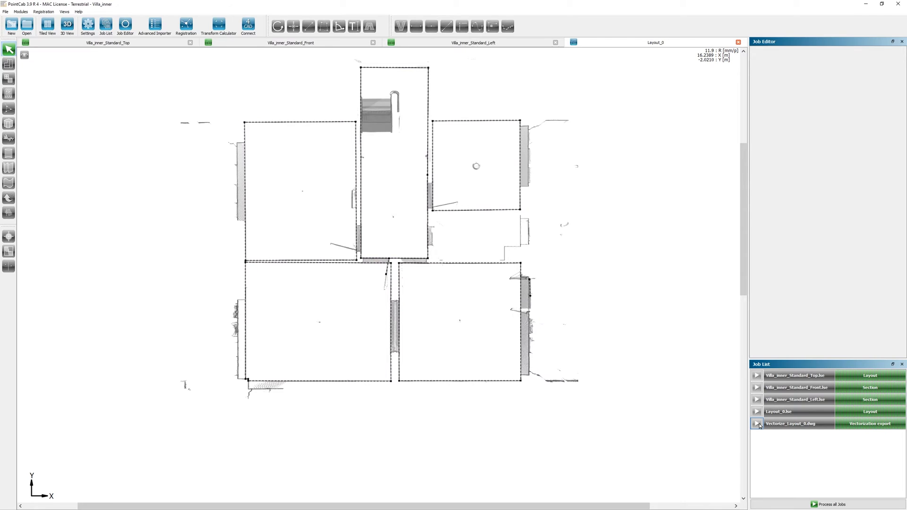
pyautogui.click(777, 424)
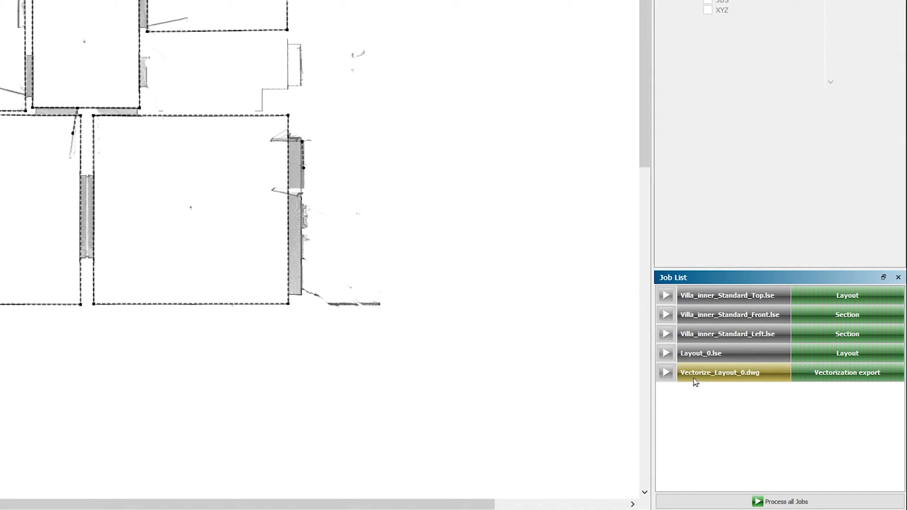
pyautogui.rightClick(697, 376)
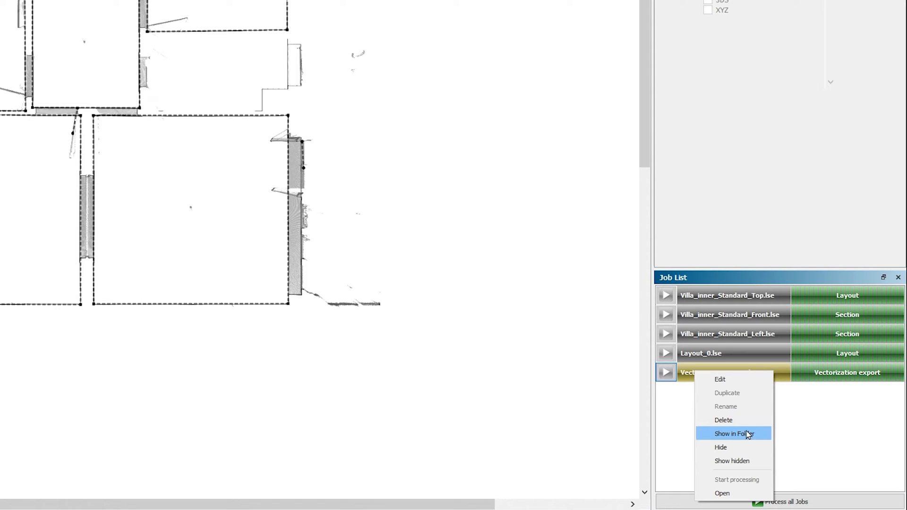
pyautogui.click(748, 433)
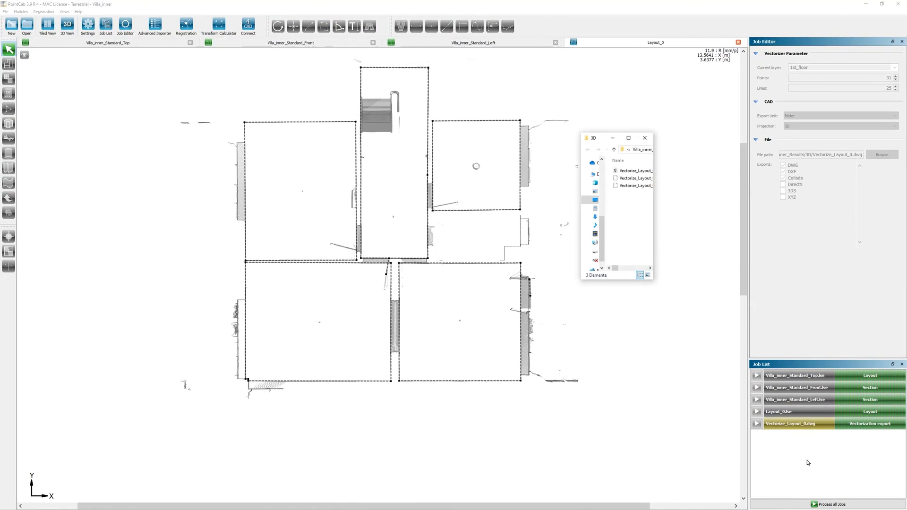
pyautogui.click(628, 137)
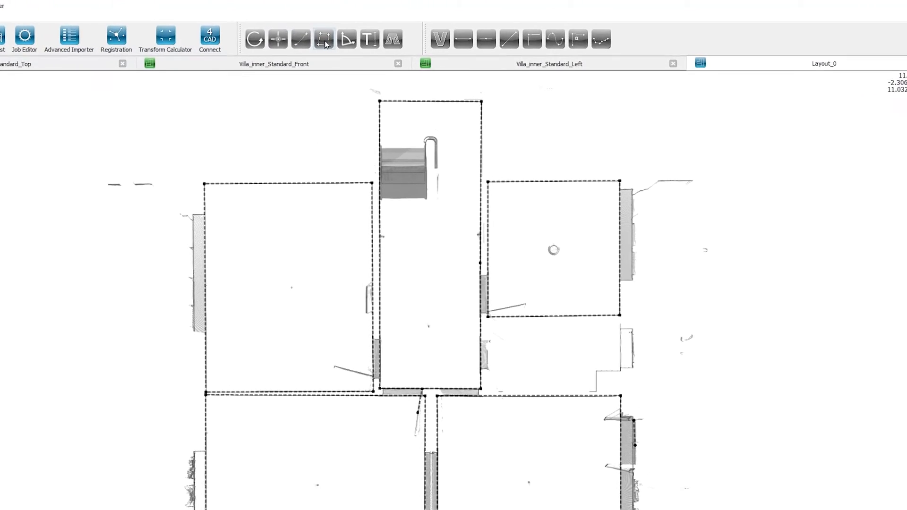
# Step: Measure the area of the central hallway by outlining its wall corners with an area polygon
pyautogui.click(326, 42)
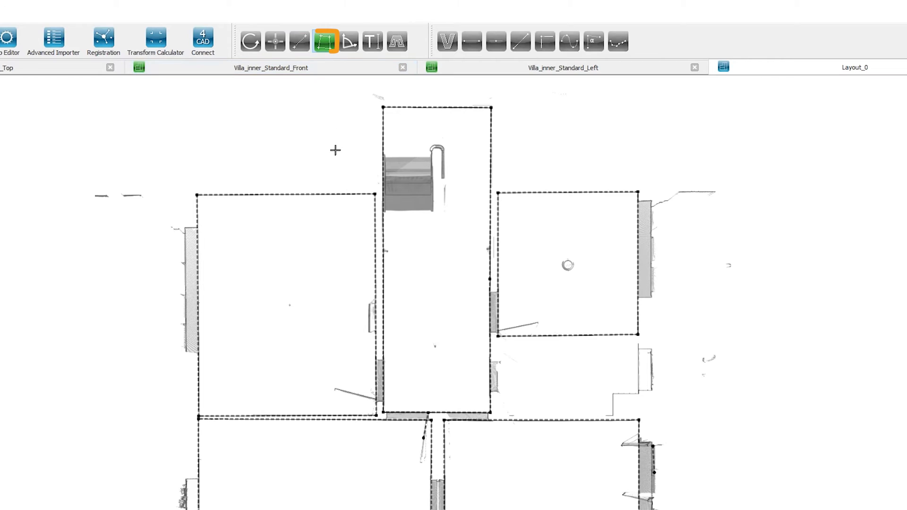
pyautogui.scroll(5, 472, 156)
pyautogui.click(346, 235)
pyautogui.click(676, 237)
pyautogui.scroll(-4, 681, 359)
pyautogui.scroll(5, 562, 120)
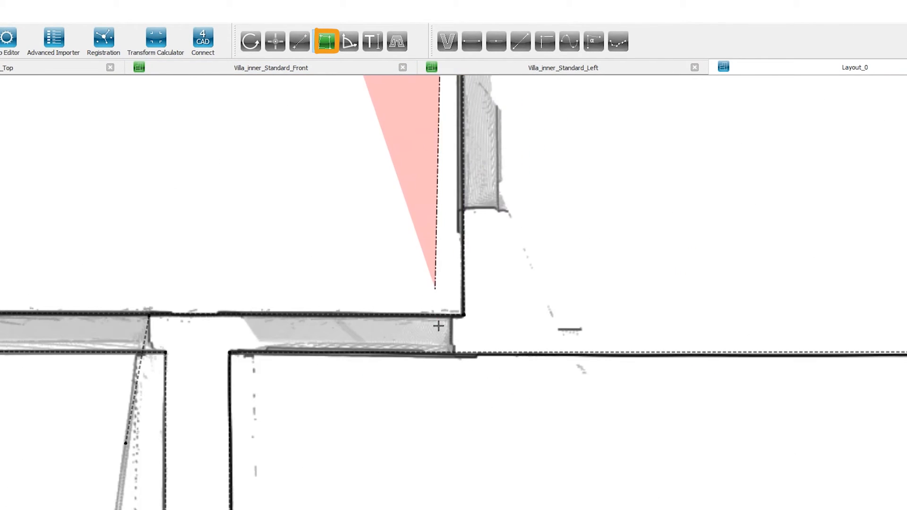
pyautogui.click(462, 315)
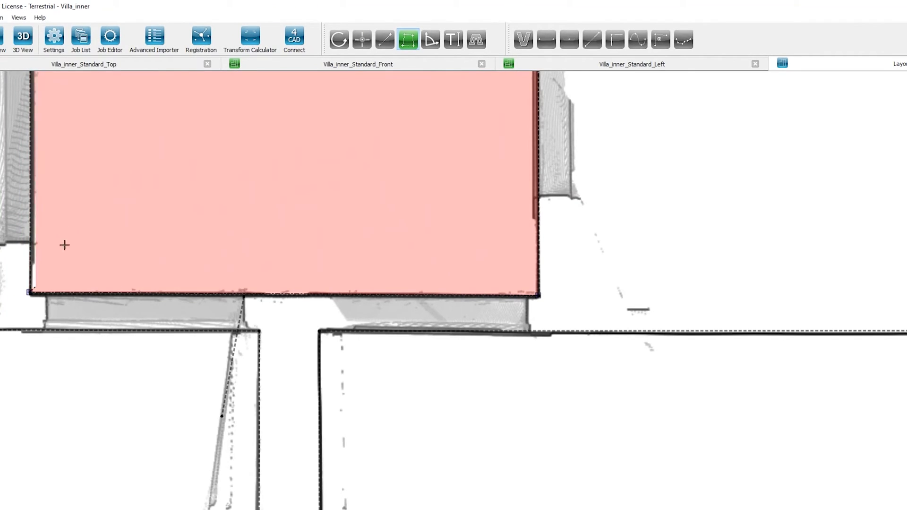
pyautogui.scroll(-5, 61, 80)
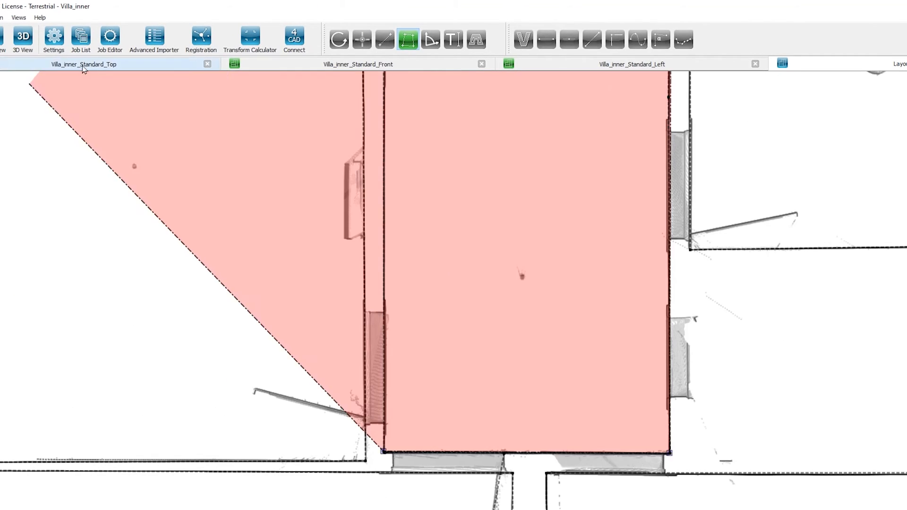
pyautogui.scroll(4, 484, 88)
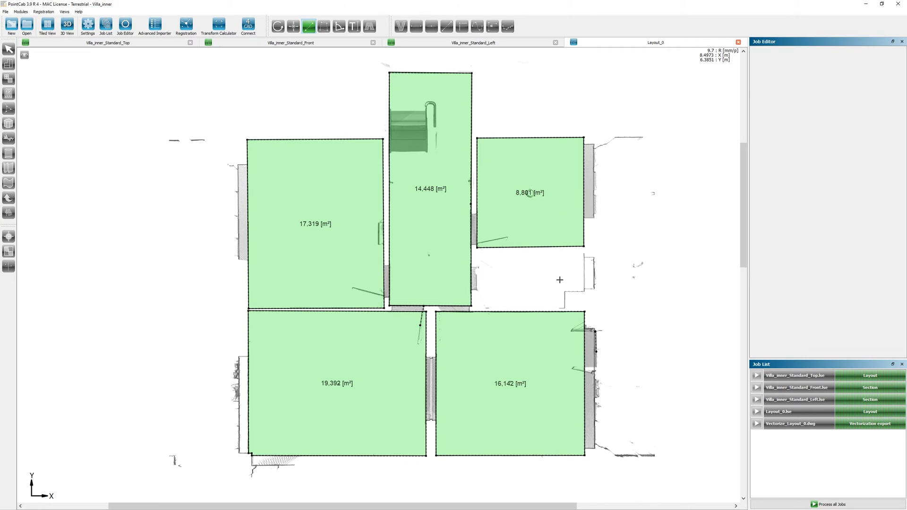
# Step: Measure the length of the lower-right room's upper wall from corner to corner
pyautogui.scroll(8, 462, 338)
pyautogui.click(389, 231)
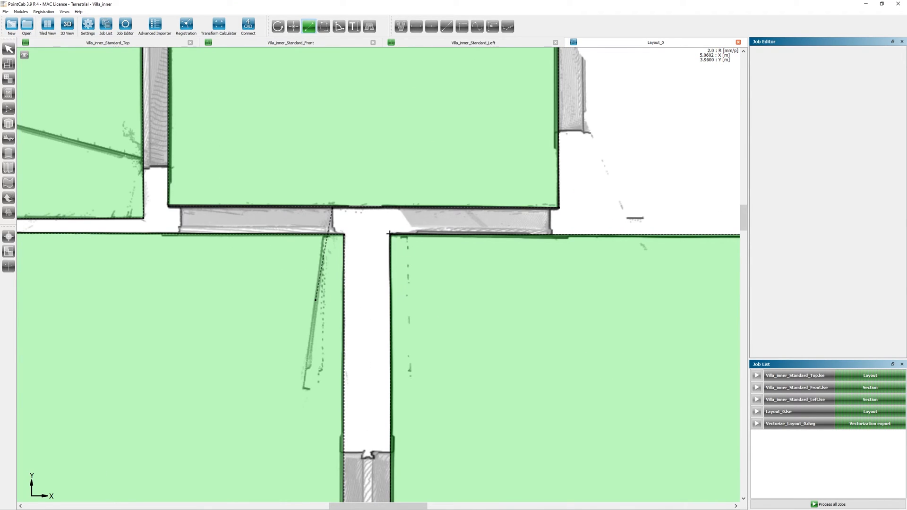
pyautogui.scroll(-3, 630, 254)
pyautogui.scroll(1, 532, 271)
pyautogui.click(538, 273)
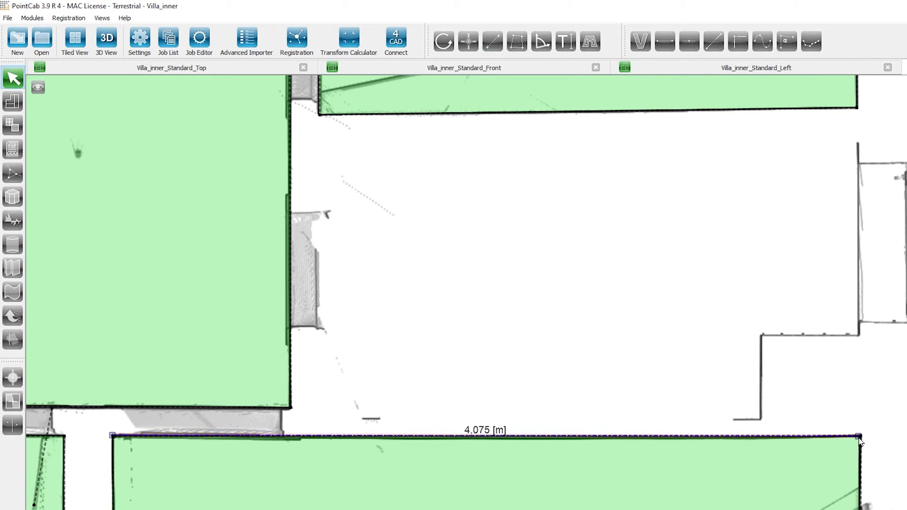
pyautogui.rightClick(861, 440)
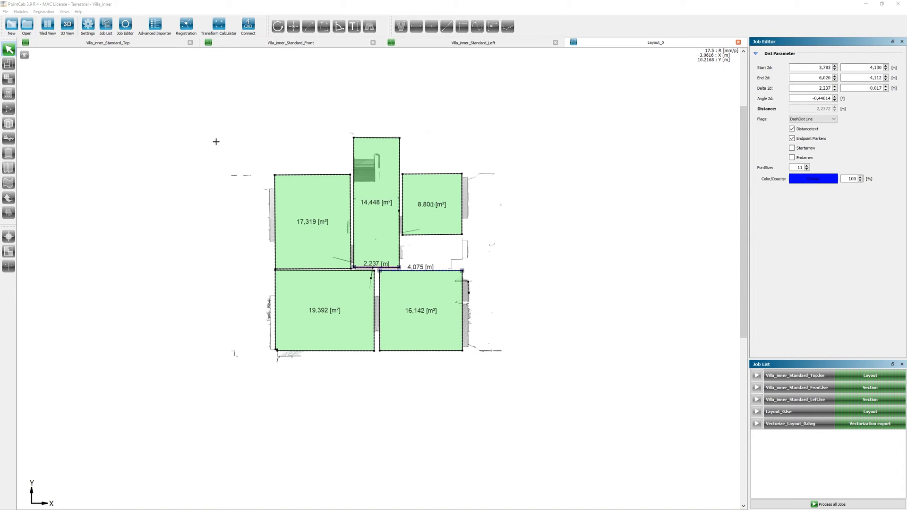
# Step: In the Villa_inner_Standard_Front view, duplicate the Layout_0 job four times with a parallel offset of 3 m
pyautogui.click(244, 46)
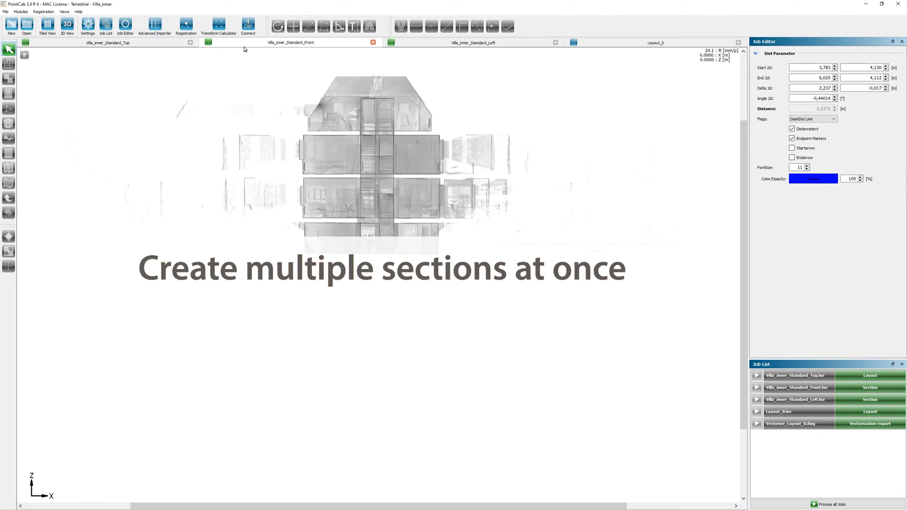
pyautogui.scroll(2, 302, 127)
pyautogui.scroll(2, 443, 131)
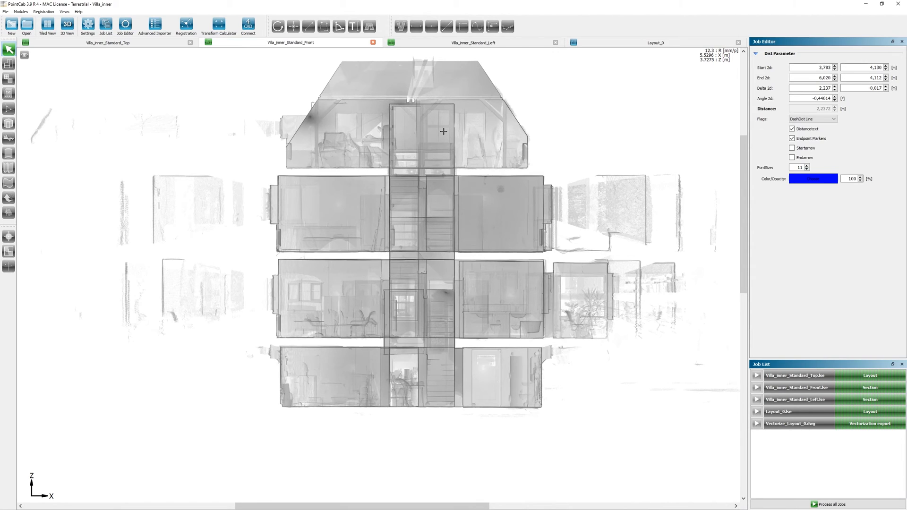
pyautogui.rightClick(798, 414)
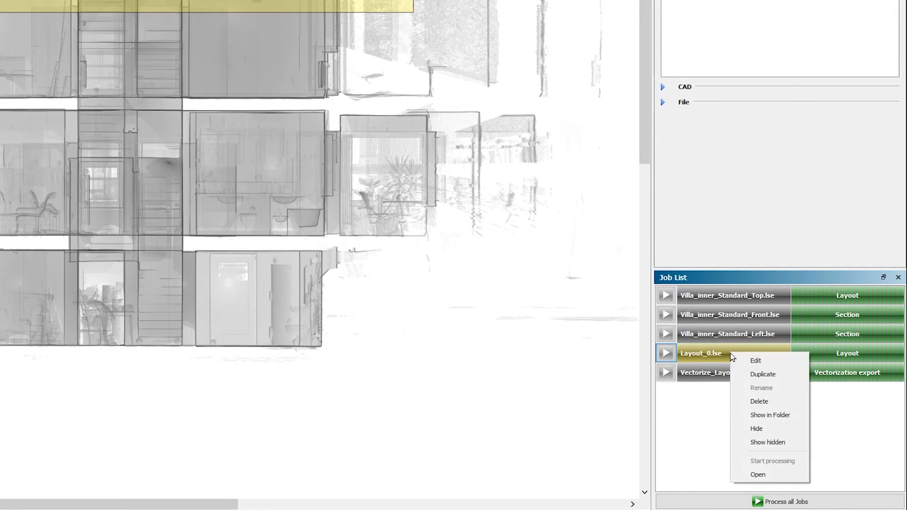
pyautogui.click(783, 372)
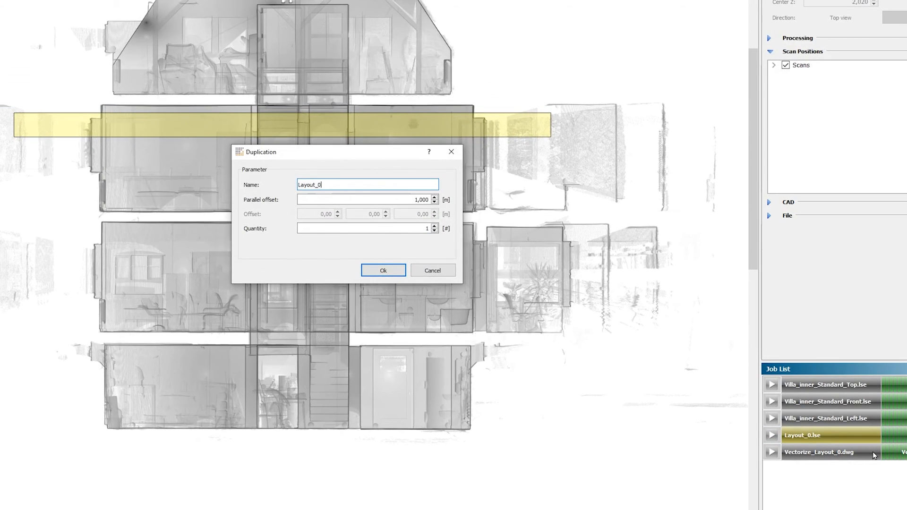
pyautogui.click(434, 226)
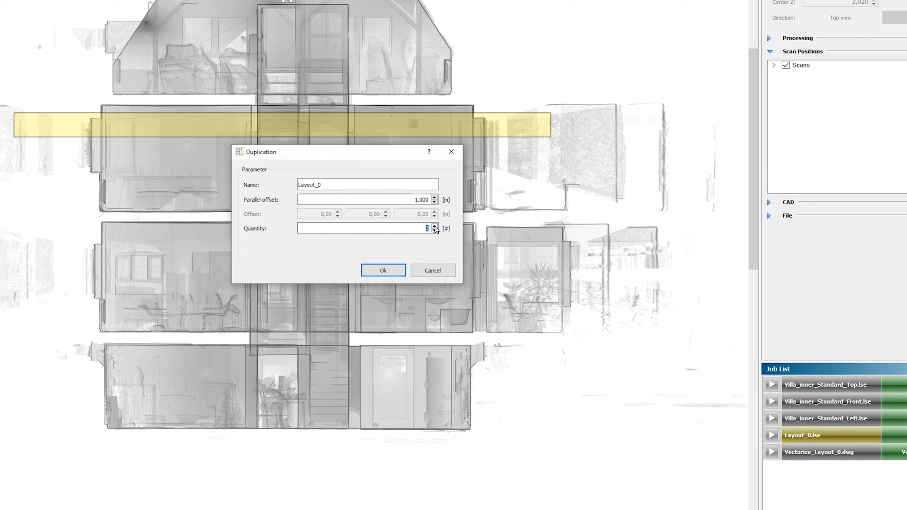
pyautogui.doubleClick(417, 199)
pyautogui.write('3')
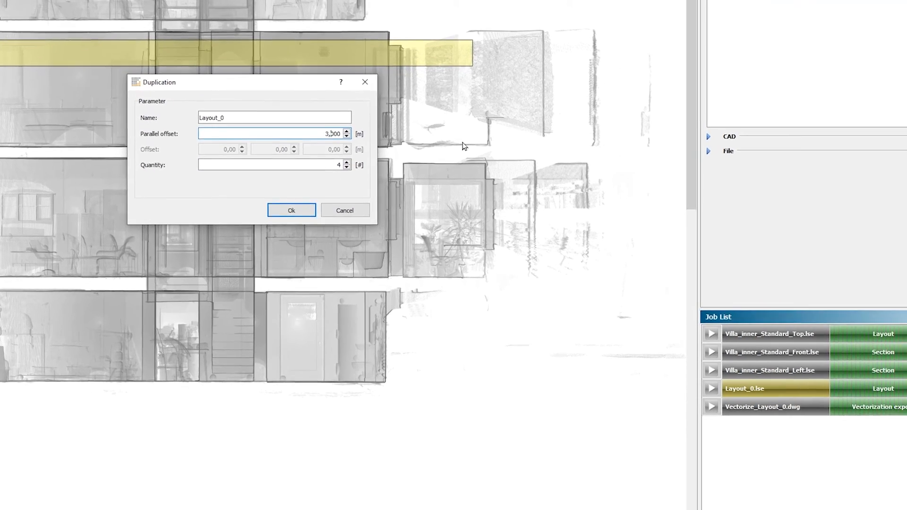
pyautogui.press('Return')
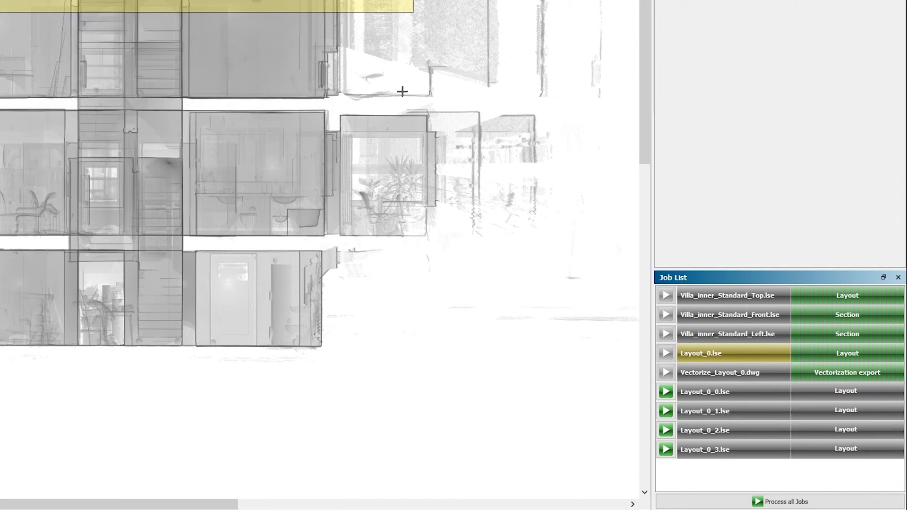
# Step: Process all the duplicated layout jobs and open the Layout_0_0 result
pyautogui.click(758, 503)
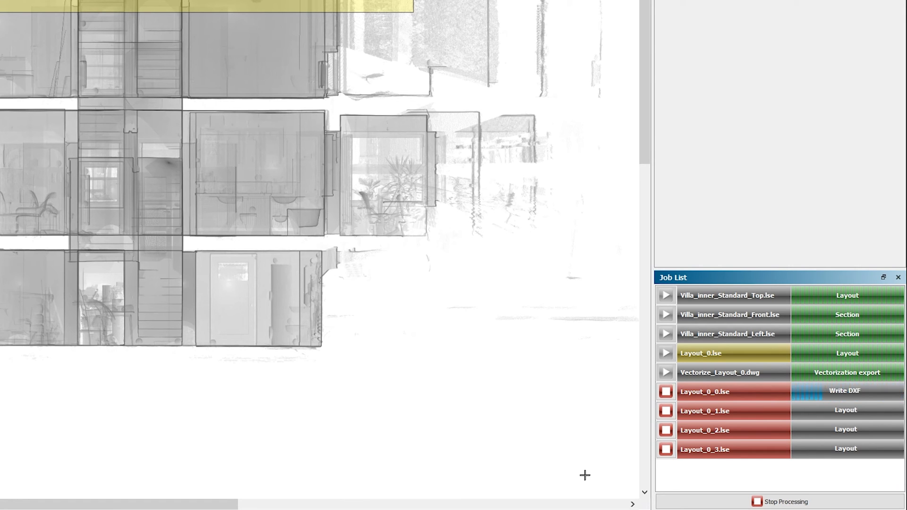
pyautogui.doubleClick(756, 392)
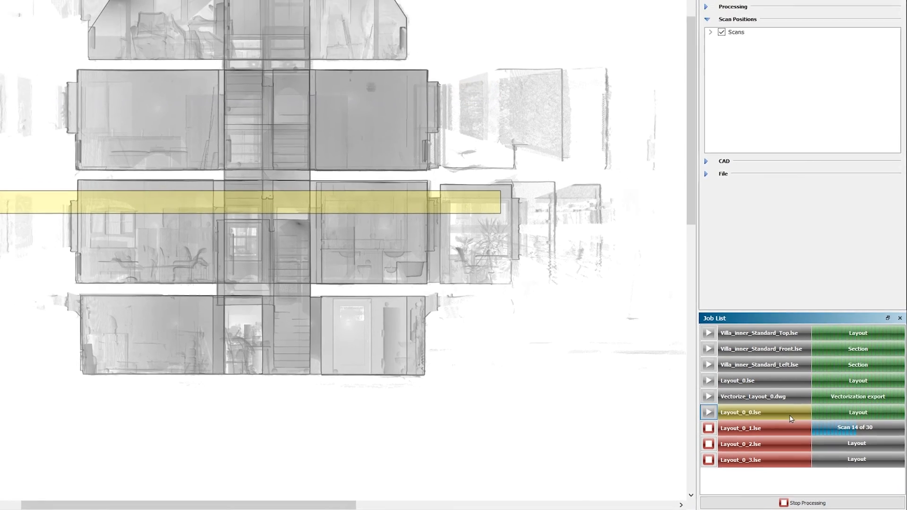
pyautogui.scroll(3, 375, 156)
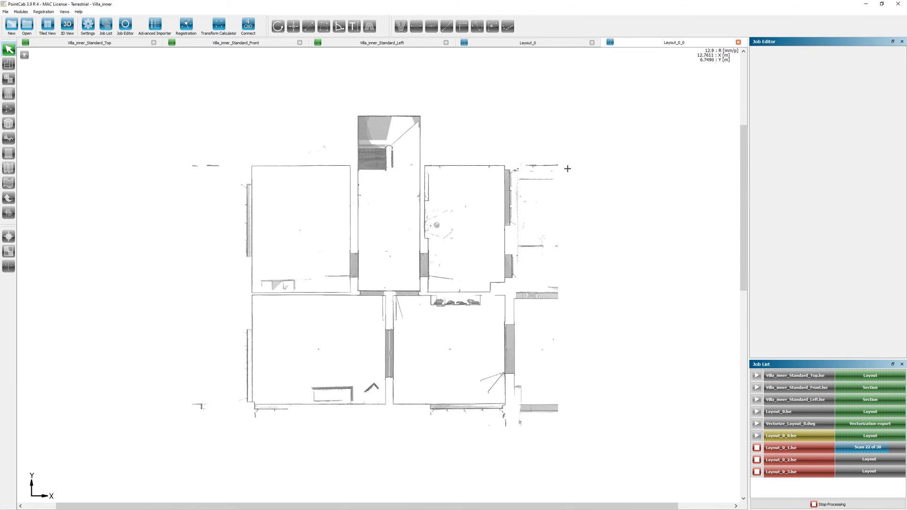
# Step: Draw a vectorization region about 12.1 by 11.3 m around the whole Layout_0_0 floor plan
pyautogui.click(401, 27)
pyautogui.moveTo(235, 107); pyautogui.dragTo(568, 417)
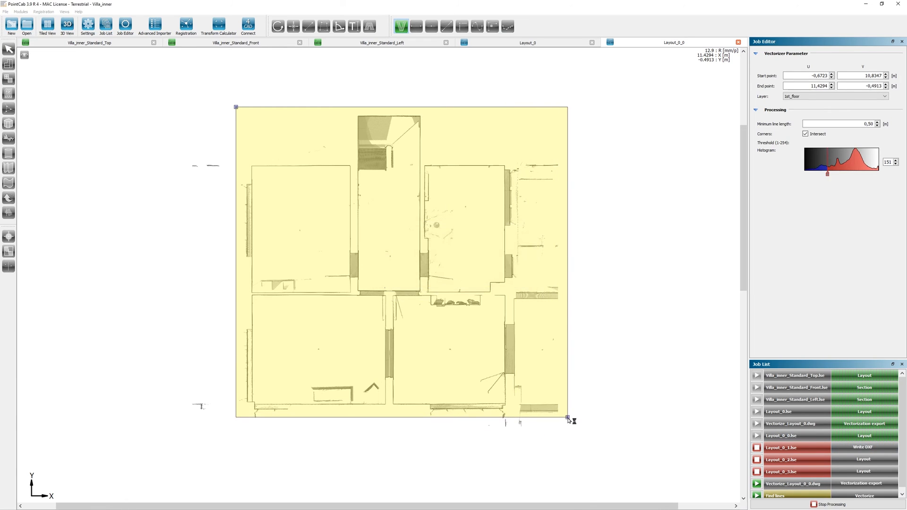